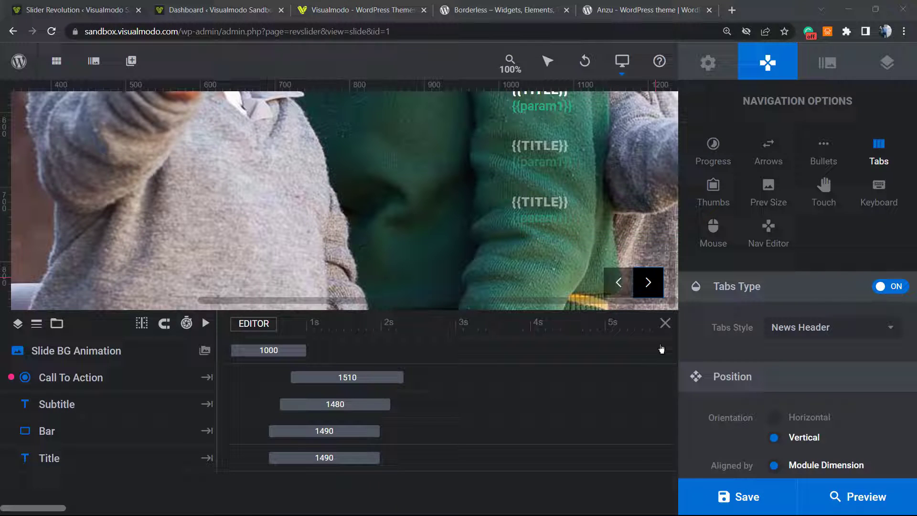
Preview the slider and switch between its BECOME A VOLUNTEER and WE HELP PEOPLE navigation tabs
left_click(834, 503)
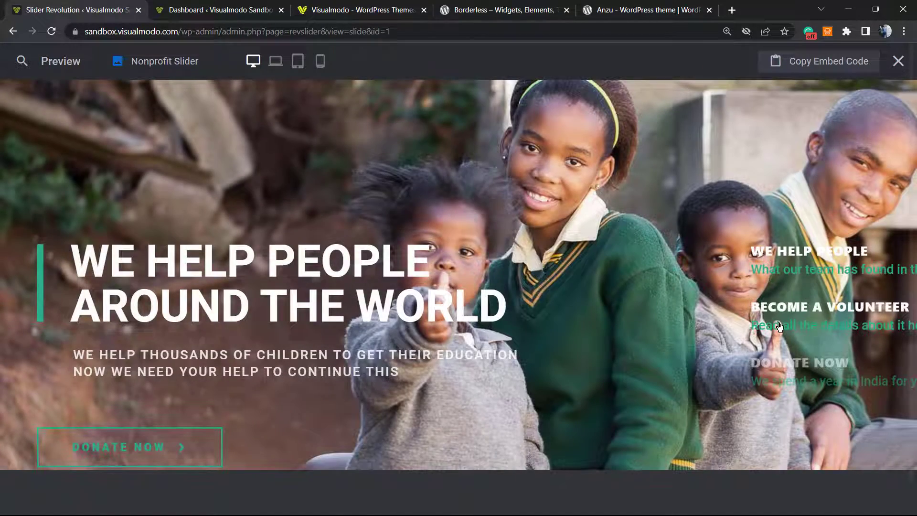
left_click(779, 327)
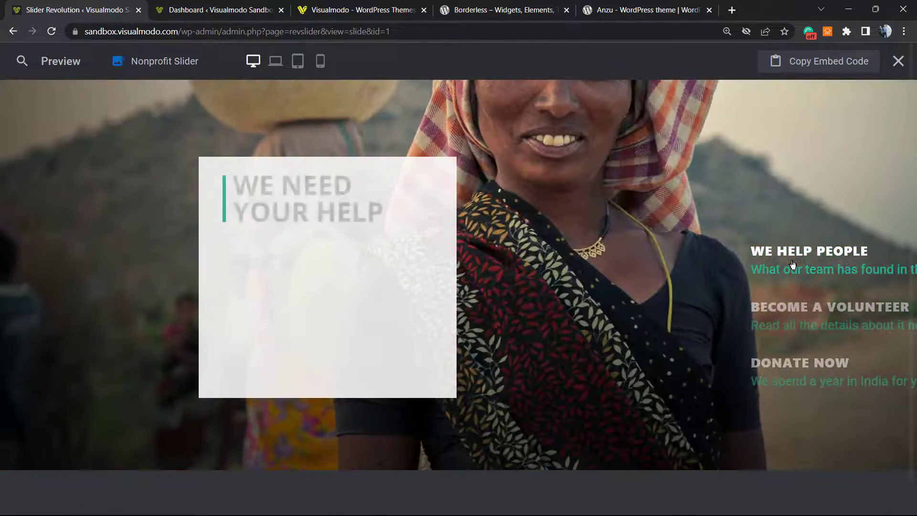
left_click(792, 264)
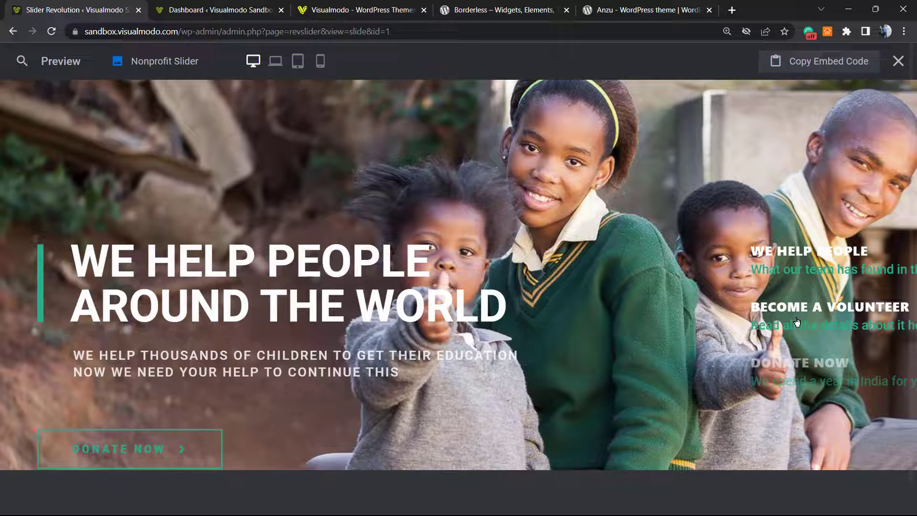
left_click(791, 300)
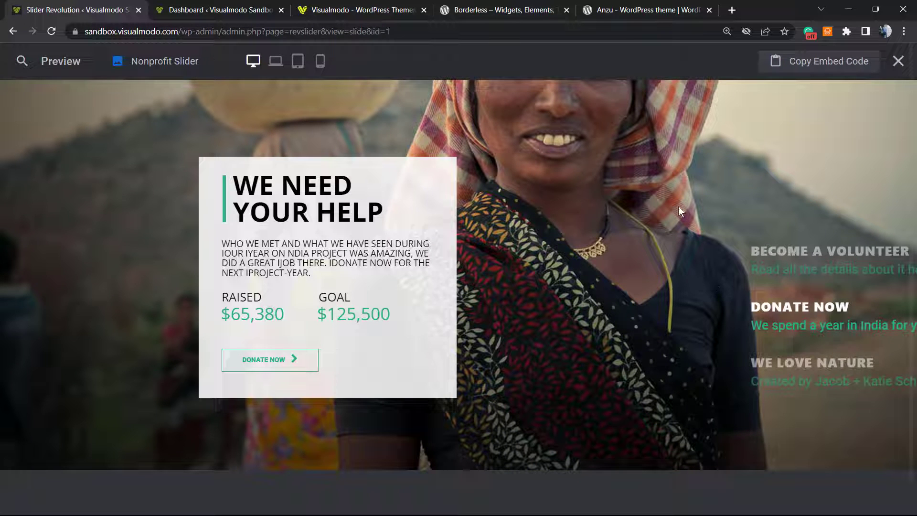
Close the slider preview and switch to the WordPress Dashboard browser tab
left_click(899, 63)
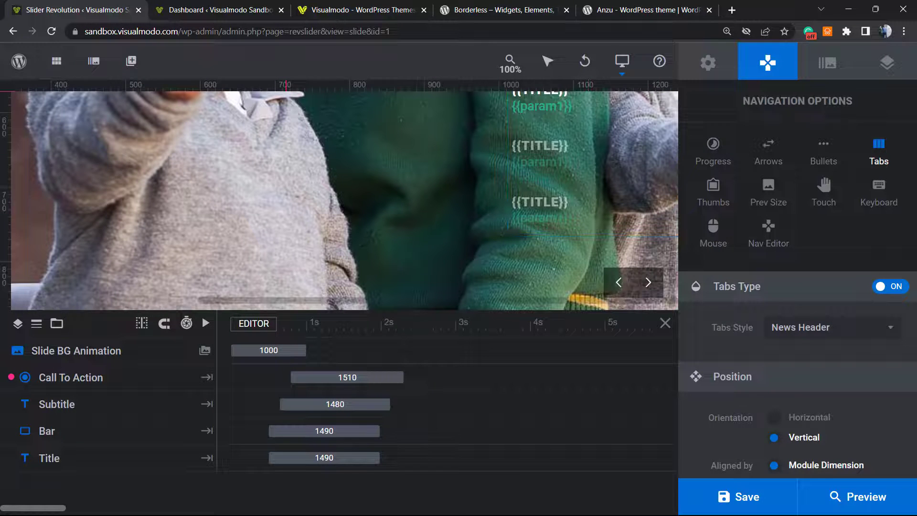
left_click(220, 5)
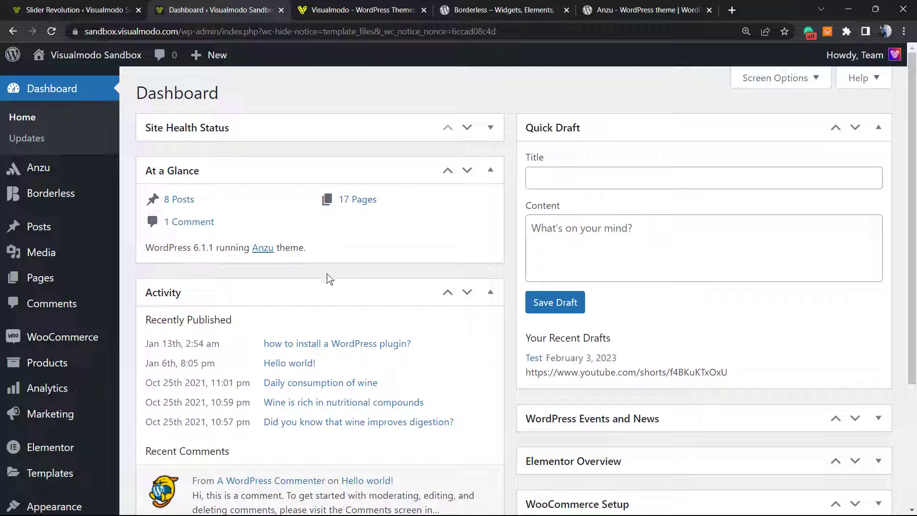
Open Slider Revolution from the admin sidebar and scroll down to the Nonprofit Slider card
scroll(31, 239, "down", 3)
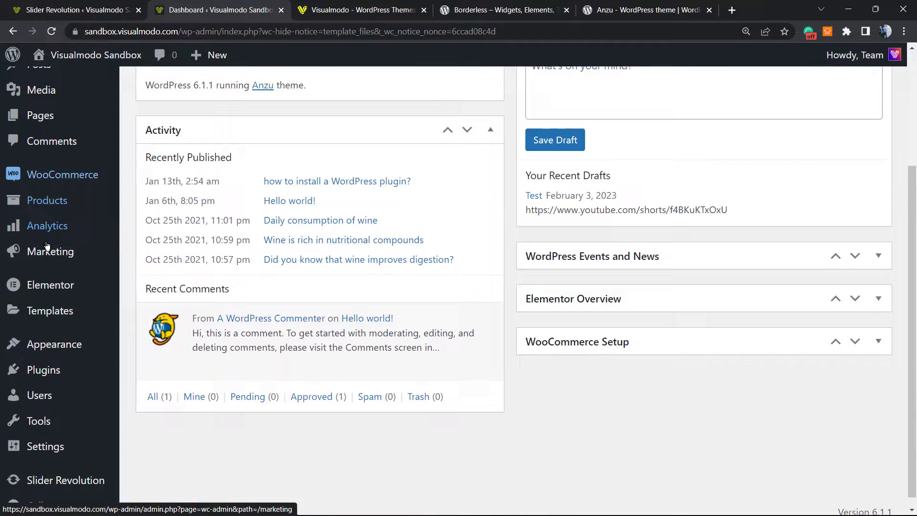
mouse_move(56, 267)
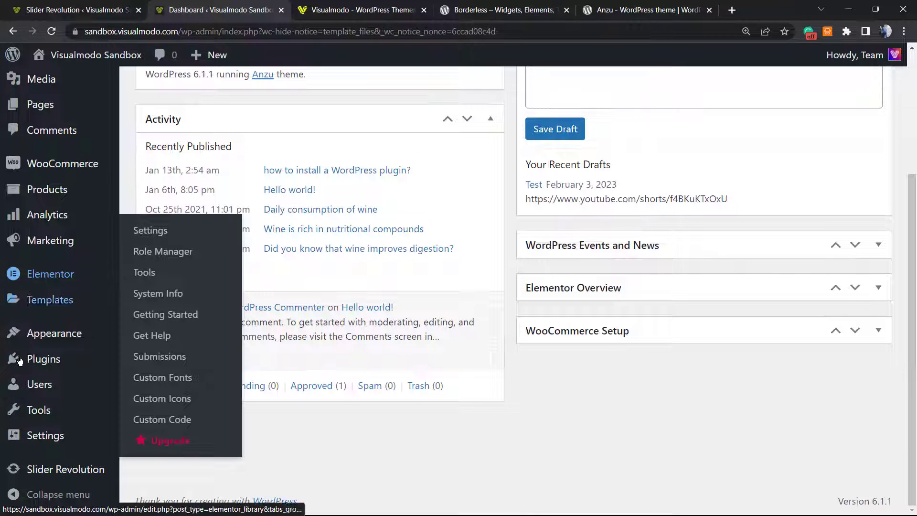
left_click(41, 473)
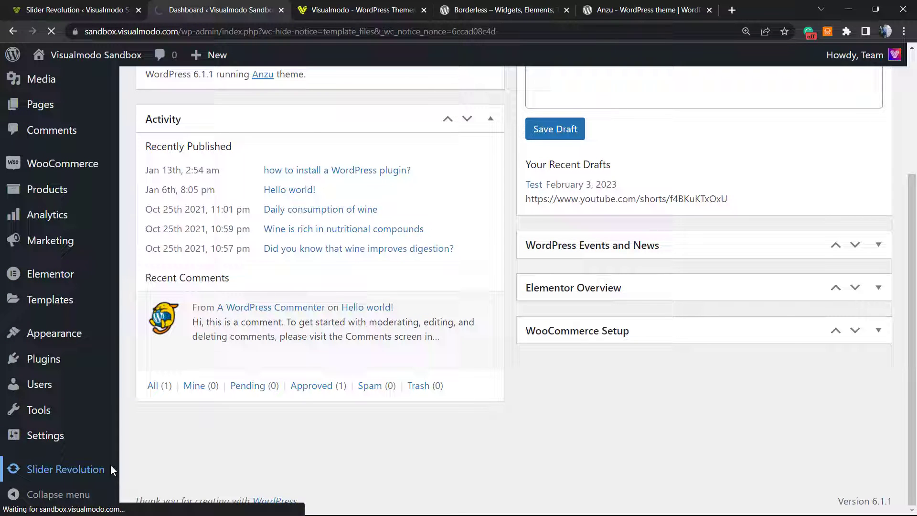
scroll(76, 374, "down", 3)
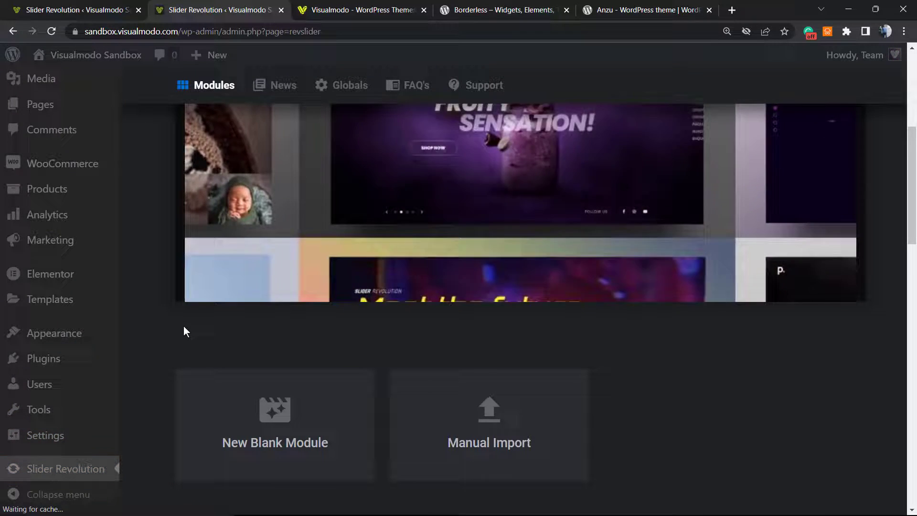
scroll(217, 313, "down", 8)
mouse_move(304, 294)
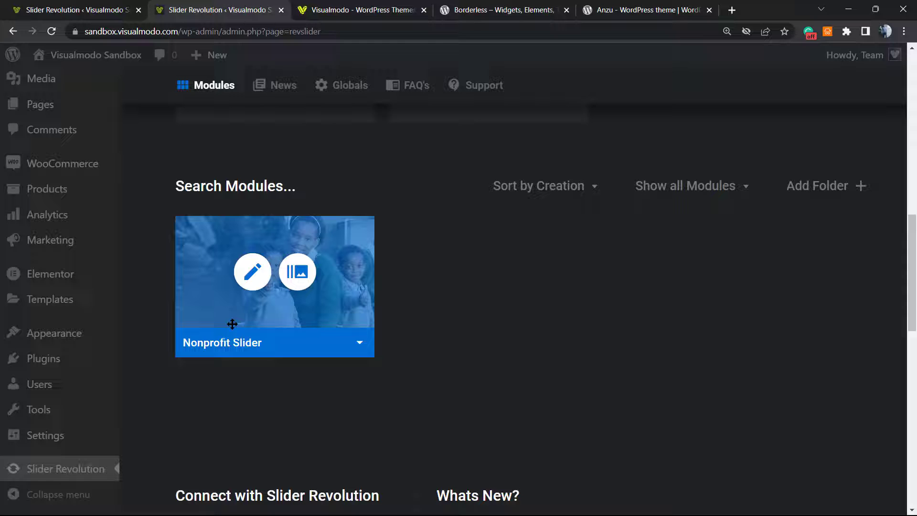
Open the Nonprofit Slider for editing and scroll the canvas to inspect its {{TITLE}}/{{param1}} tab layers
left_click(251, 281)
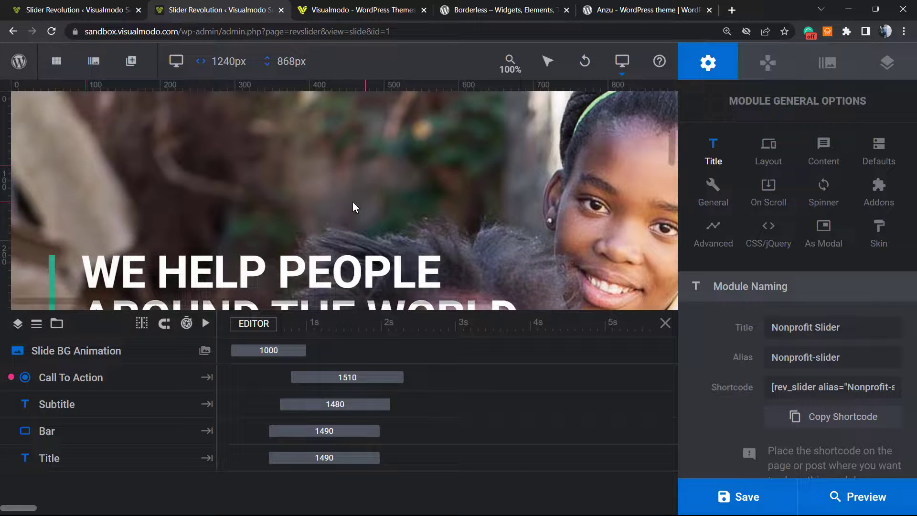
scroll(351, 203, "down", 5)
scroll(349, 210, "up", 5)
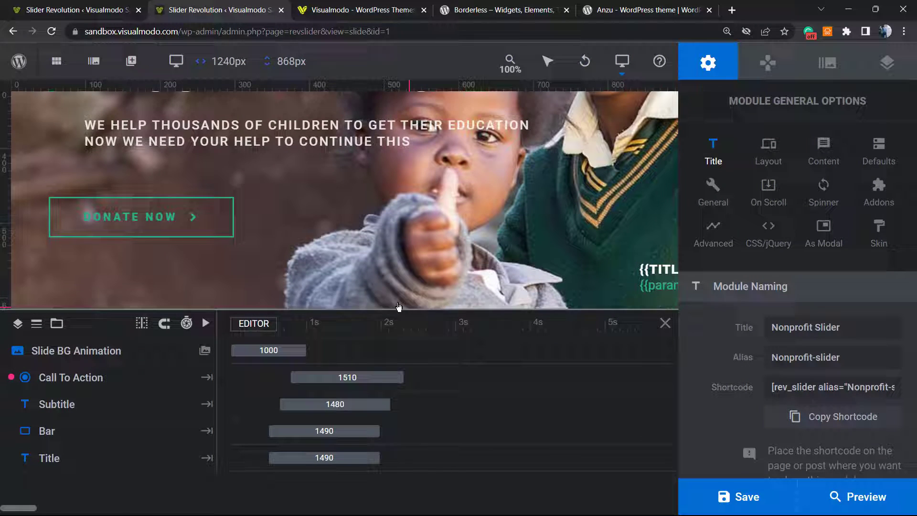
left_click_drag(425, 302, 518, 208)
scroll(469, 242, "down", 3)
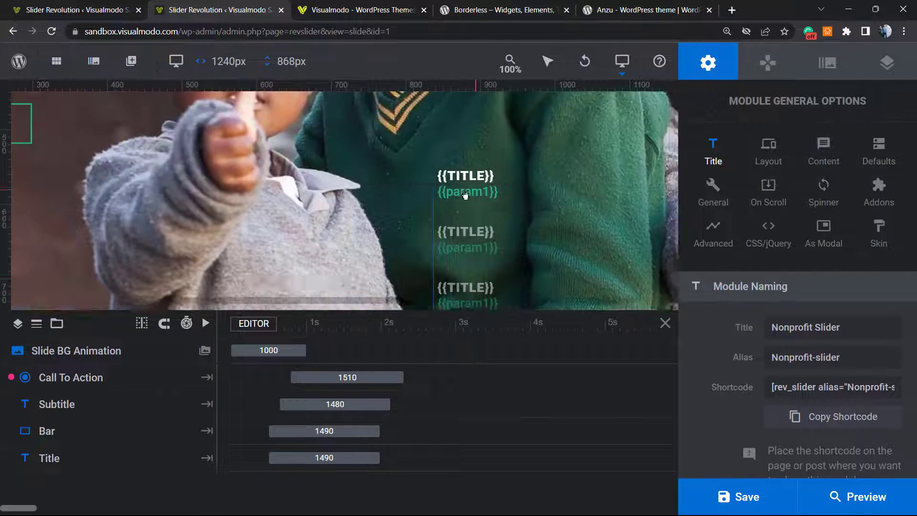
scroll(469, 241, "down", 2)
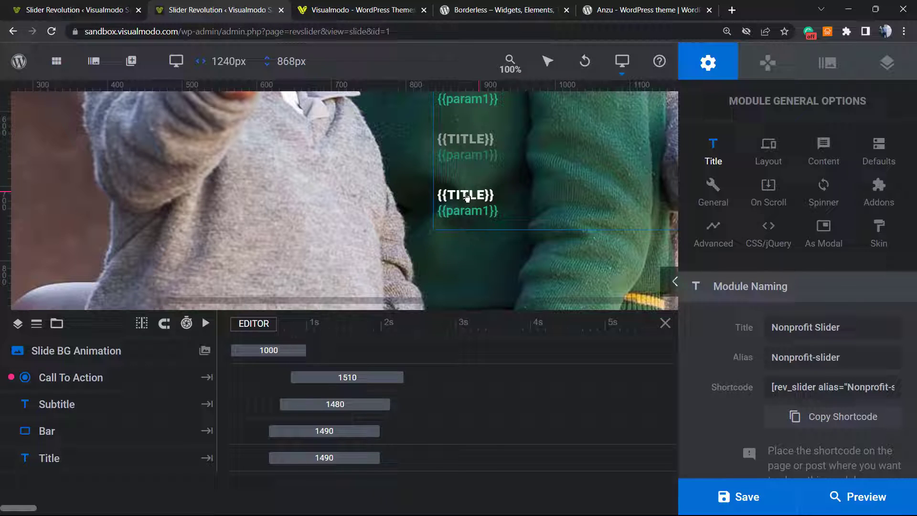
scroll(466, 199, "up", 2)
scroll(466, 201, "down", 2)
scroll(467, 208, "up", 2)
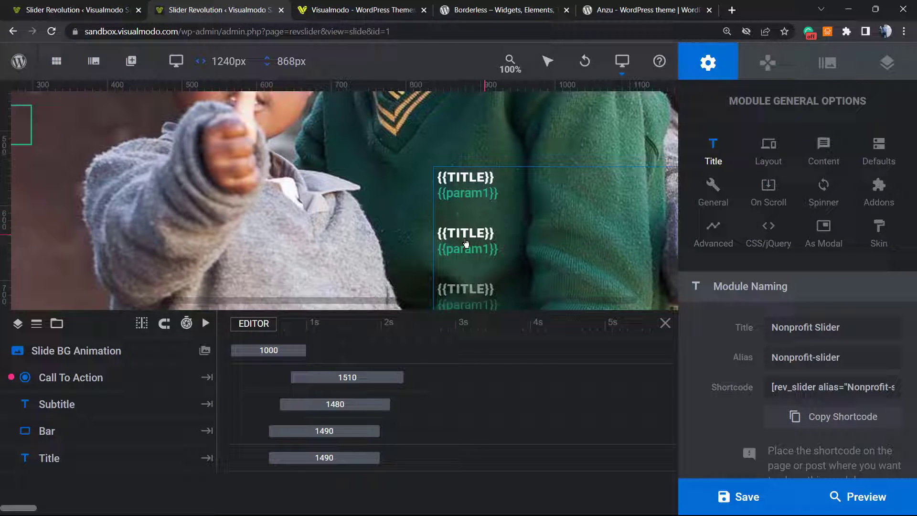
scroll(464, 241, "up", 5)
scroll(458, 245, "down", 5)
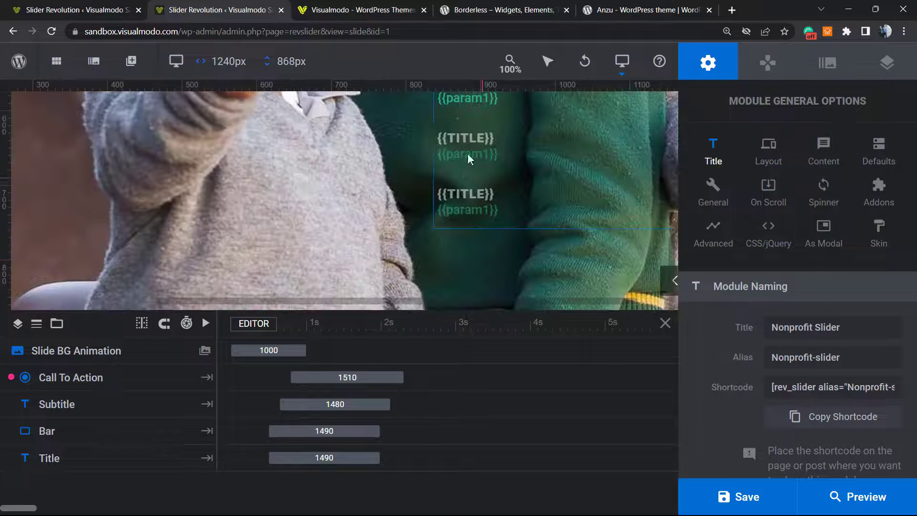
scroll(407, 221, "up", 5)
scroll(406, 220, "up", 2)
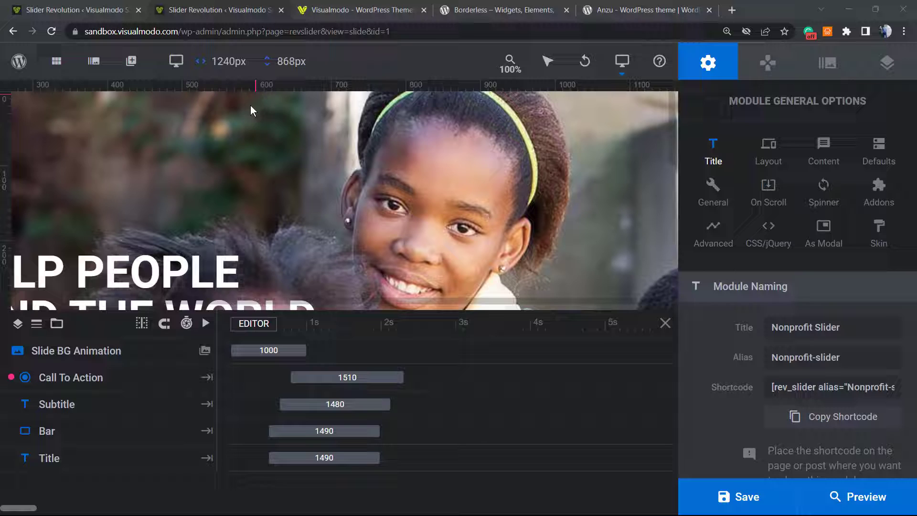
Delete the empty '#5 New Slide' from the Slides menu and confirm the deletion
key("ctrl+minus")
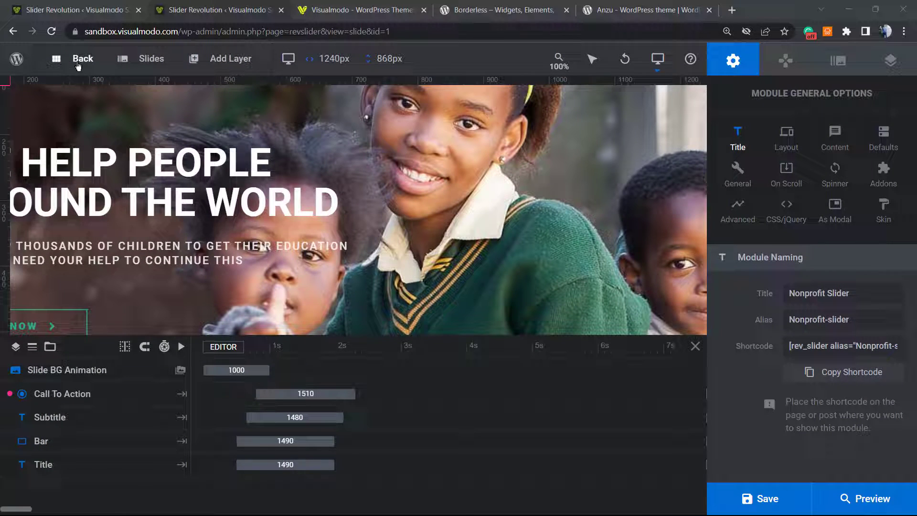
mouse_move(136, 72)
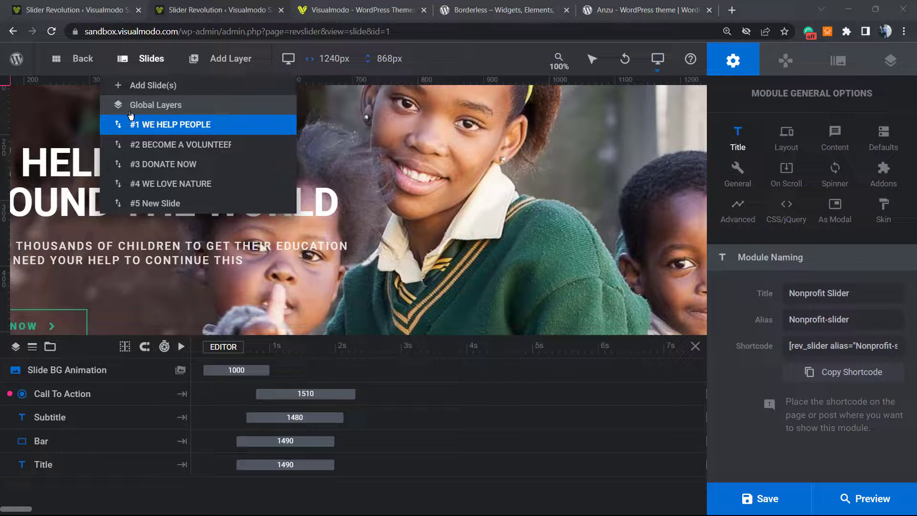
mouse_move(164, 125)
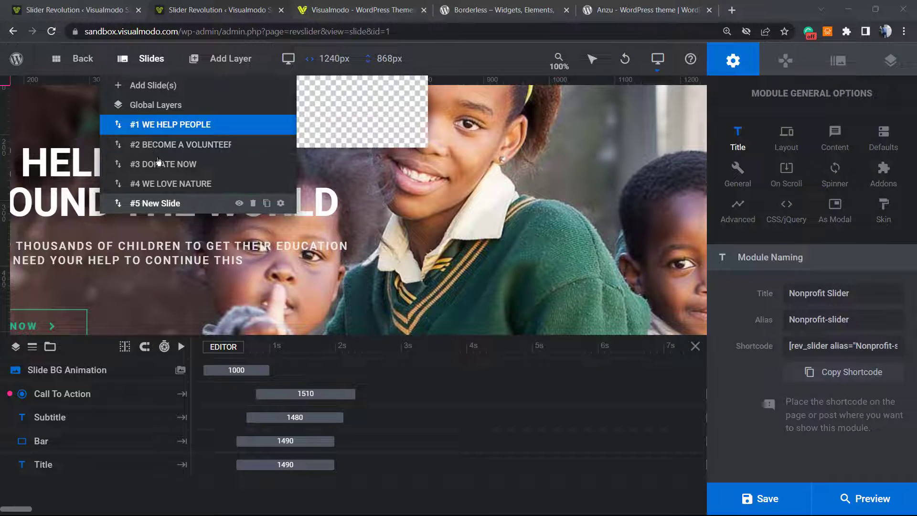
mouse_move(143, 205)
left_click(252, 204)
left_click(368, 337)
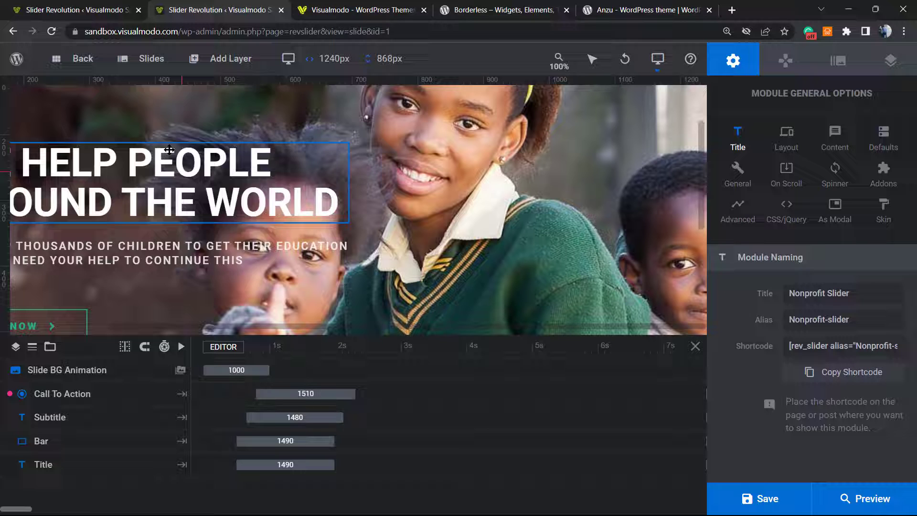
mouse_move(151, 57)
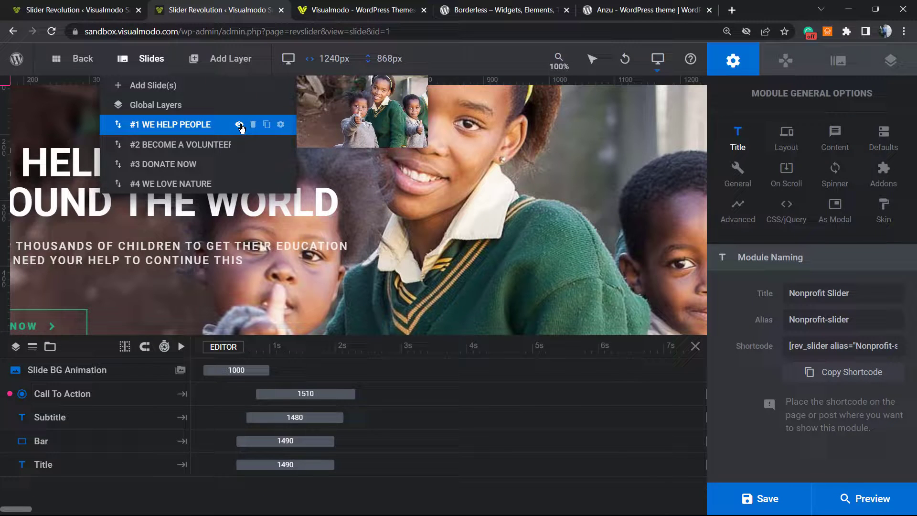
Load the #1 WE HELP PEOPLE slide in the editor and select the slide itself
left_click(186, 125)
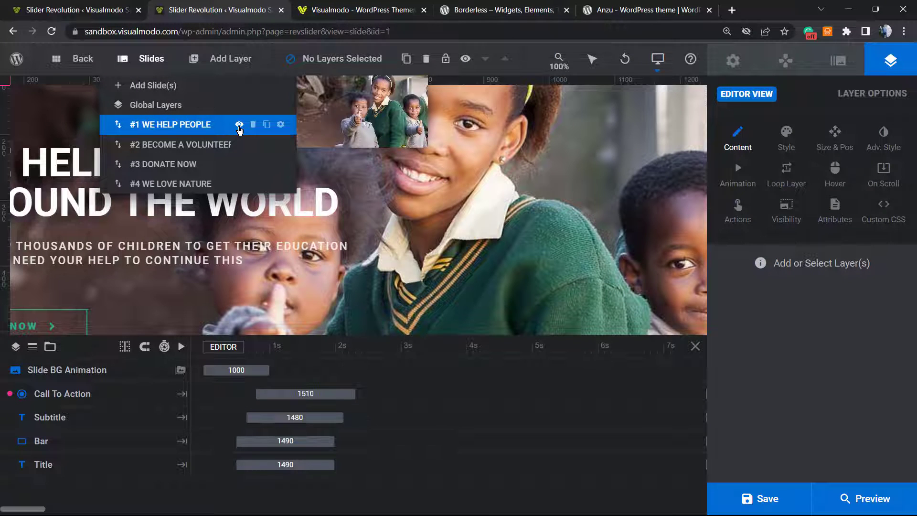
key("ctrl+minus")
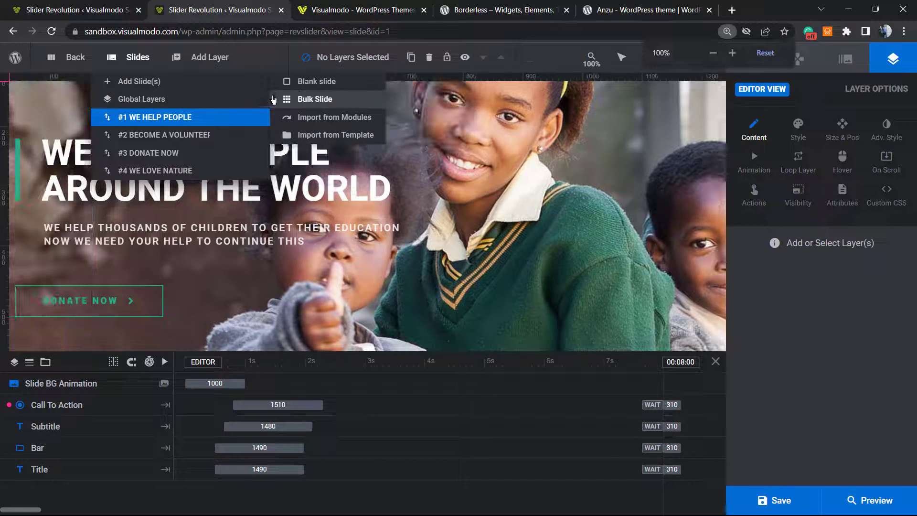
left_click(128, 120)
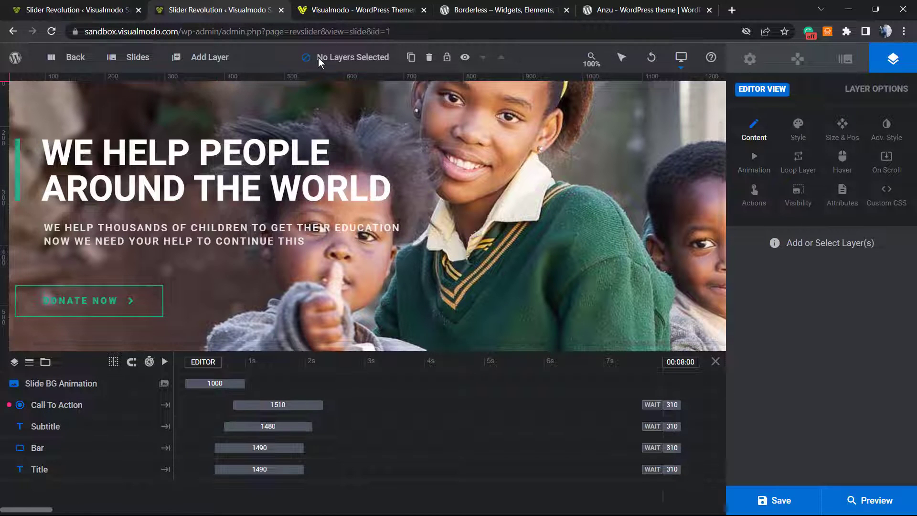
left_click(552, 130)
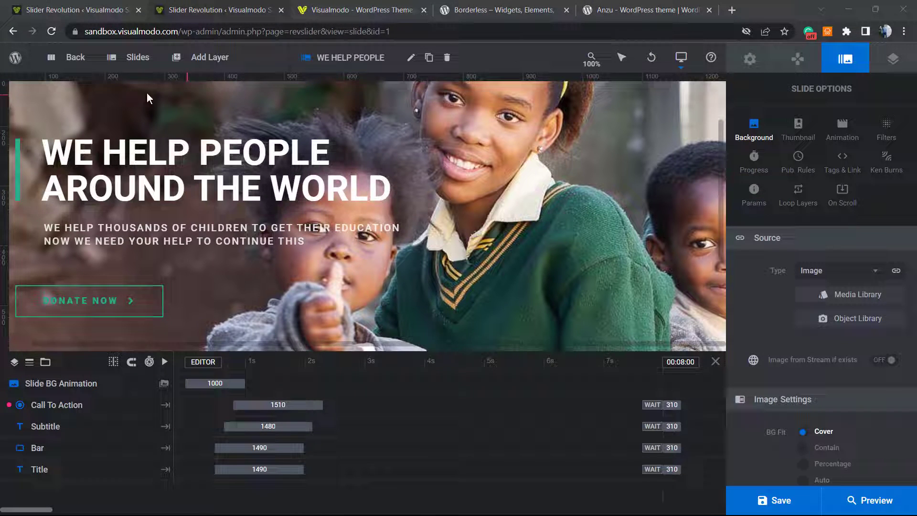
Check the WE HELP PEOPLE slide settings, then switch to the '#2 BECOME A VOLUNTEER' slide
mouse_move(145, 57)
mouse_move(156, 119)
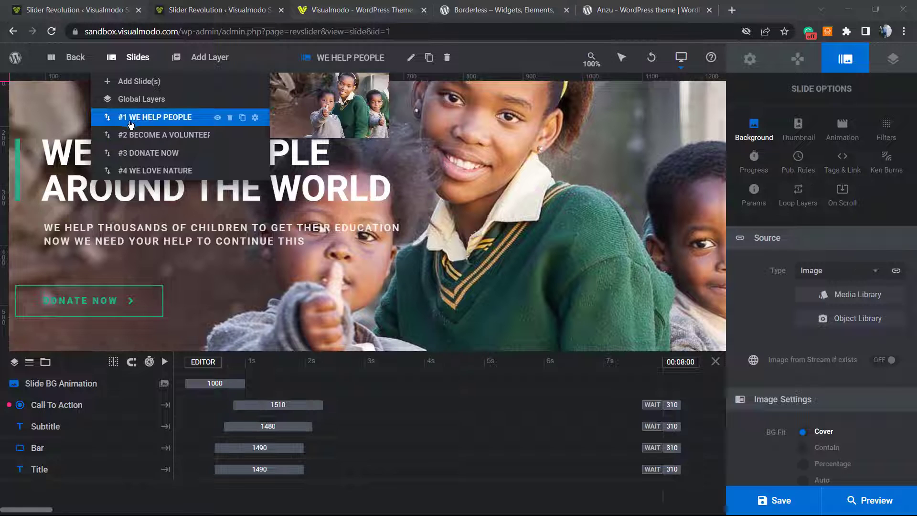
left_click(254, 118)
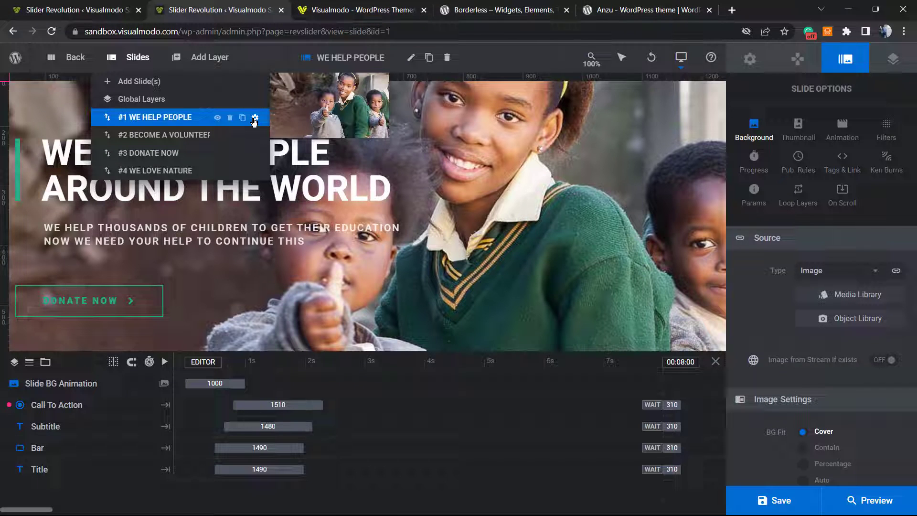
left_click(251, 134)
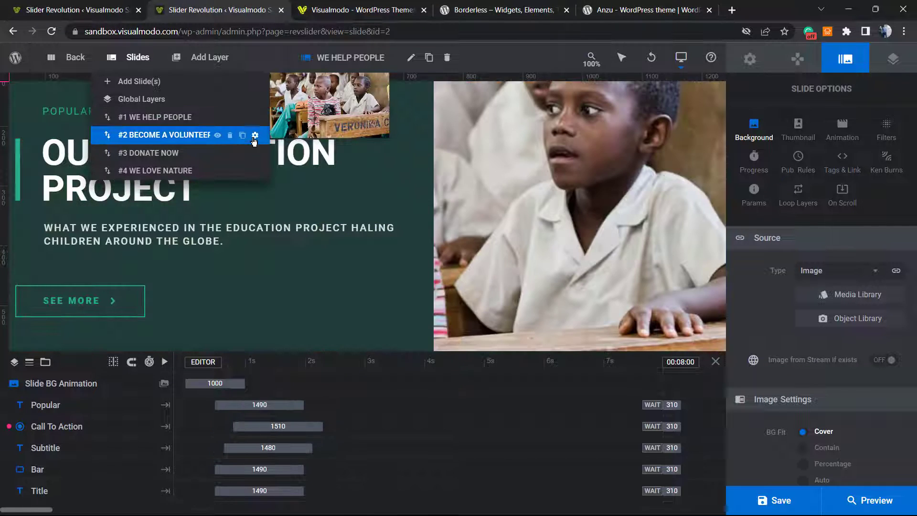
Switch to slide #1 and replace its WE HELP PEOPLE title with 'Visualmodo Test Slider'
mouse_move(255, 76)
triple_click(339, 58)
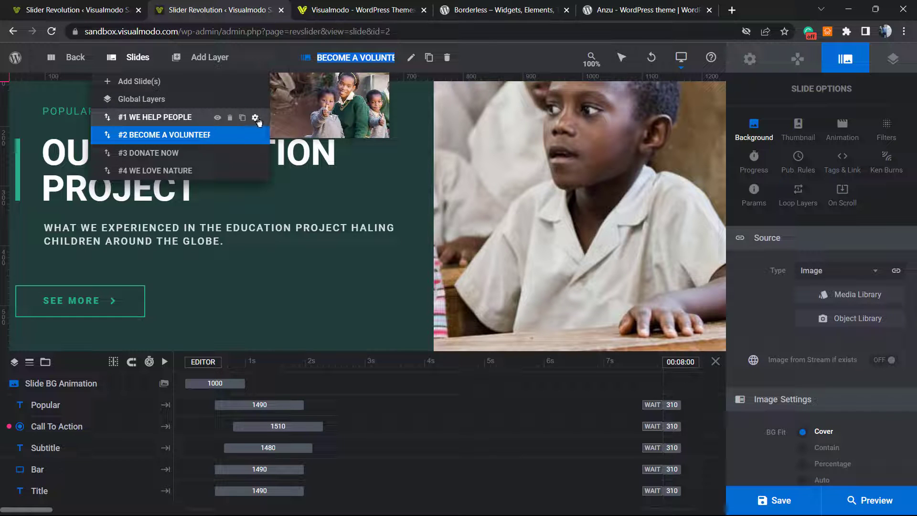
left_click(257, 120)
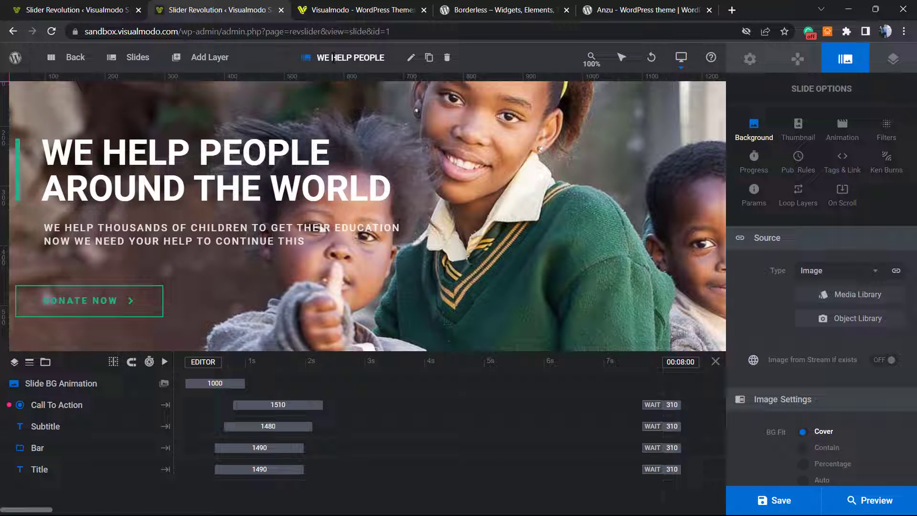
triple_click(333, 58)
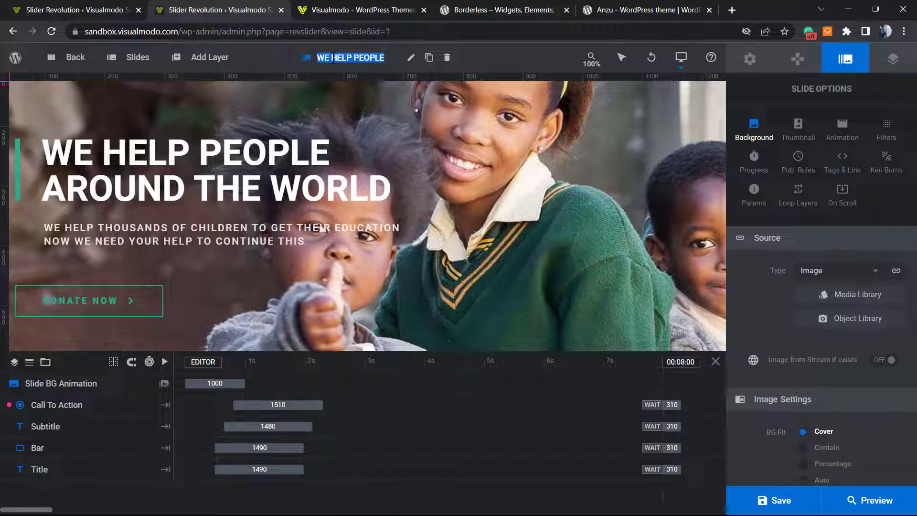
type("Visualmodo Test")
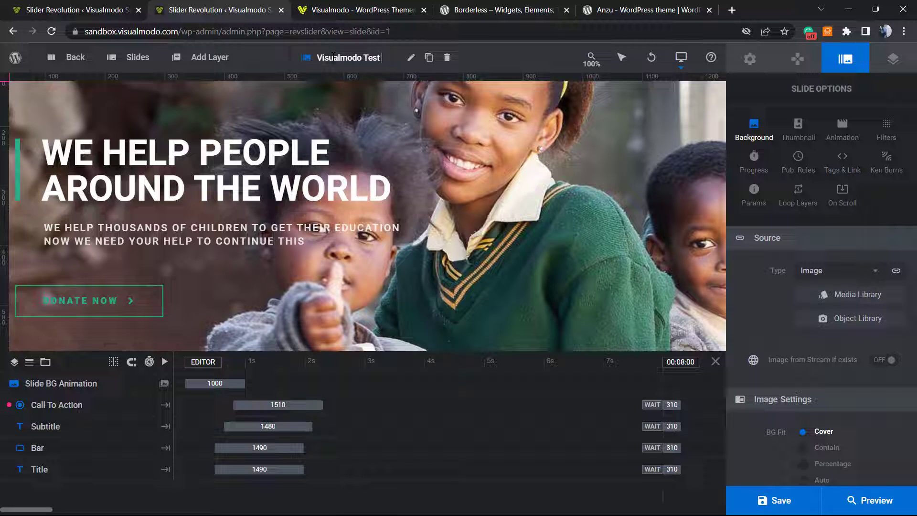
type(" Slider")
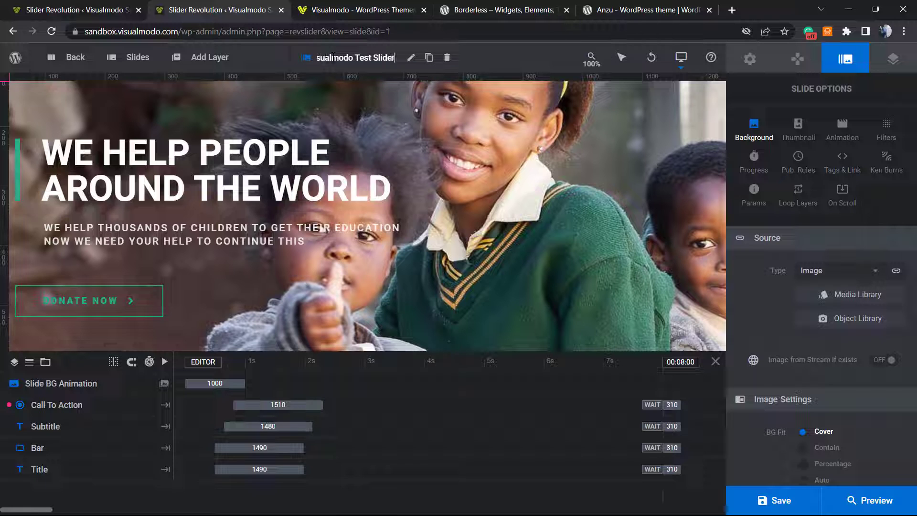
key("Return")
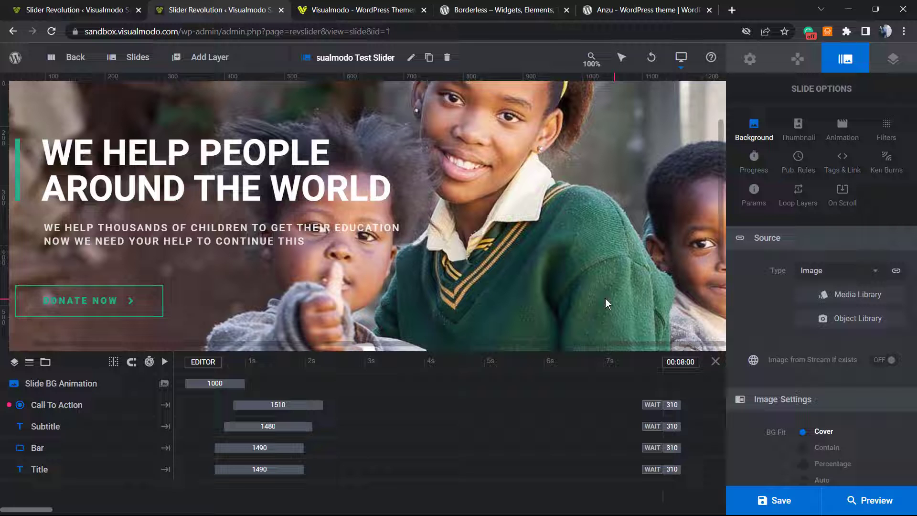
left_click(860, 500)
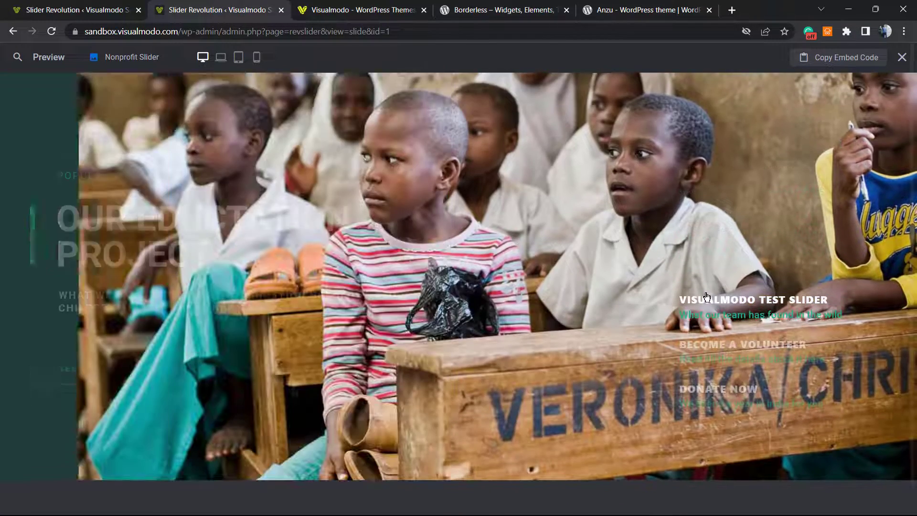
left_click(707, 297)
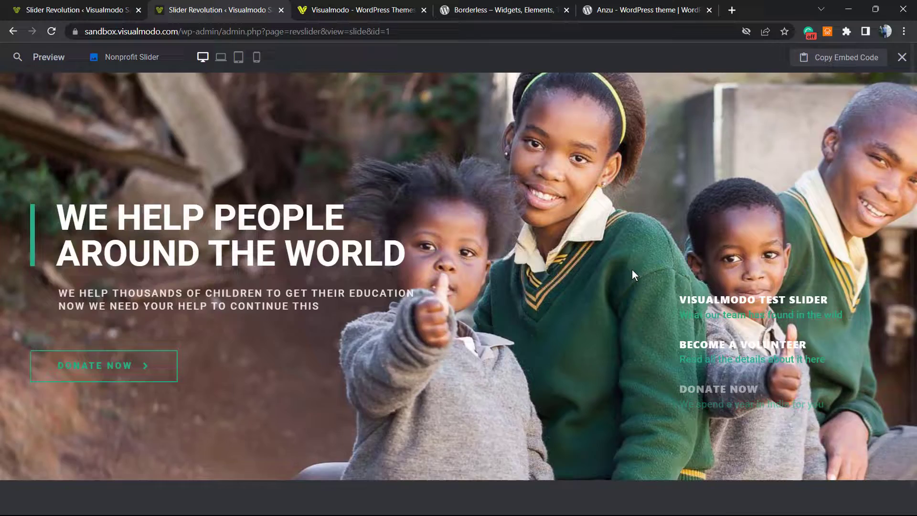
key("Escape")
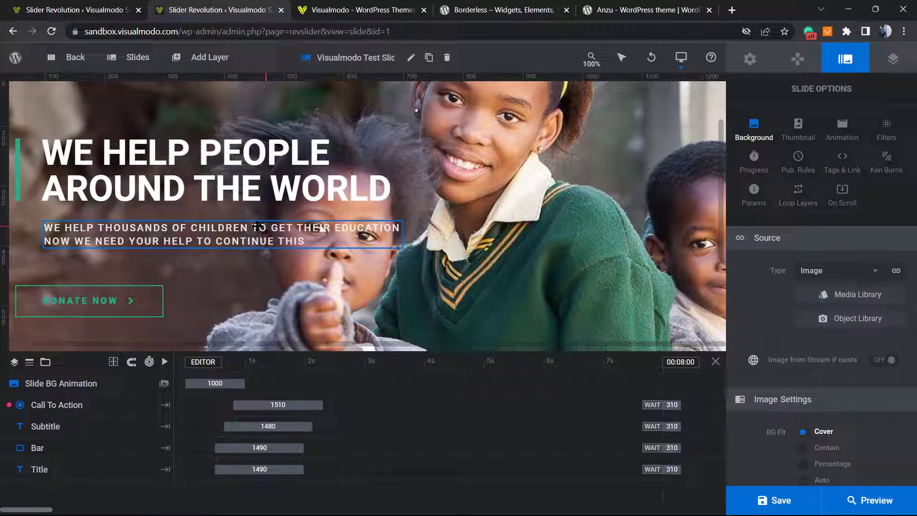
Check the canvas and save the retitled 'Visualmodo Test Slider' slide
scroll(454, 265, "down", 3)
scroll(454, 266, "up", 5)
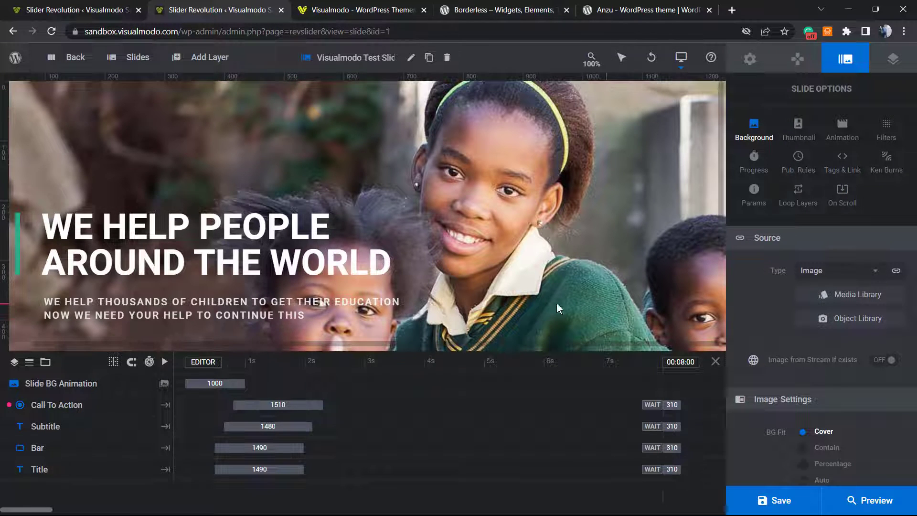
left_click(764, 502)
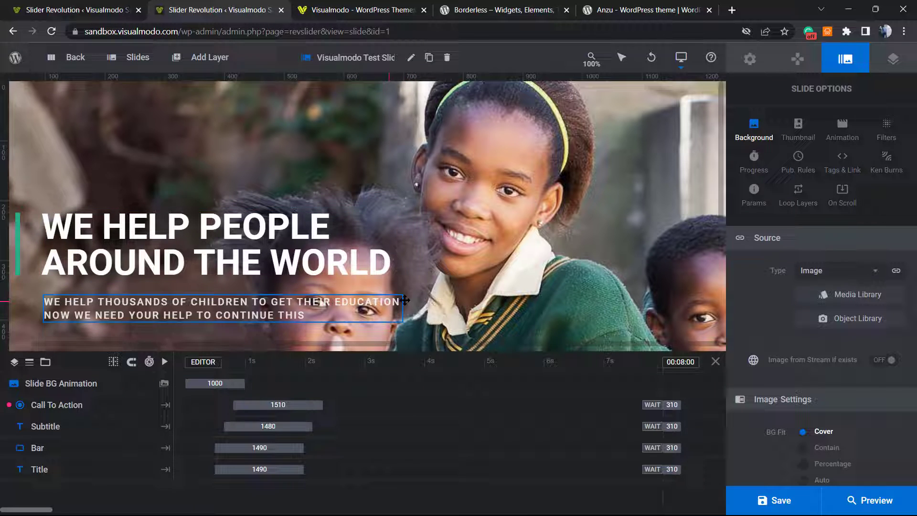
Move between the Visualmodo homepage, Borderless plugin and slide editor tabs, ending on Borderless
left_click(350, 7)
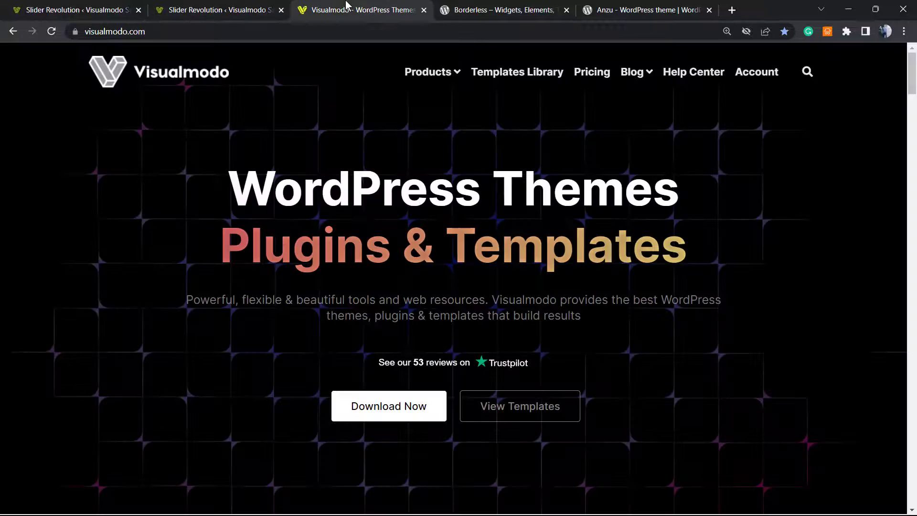
left_click(486, 5)
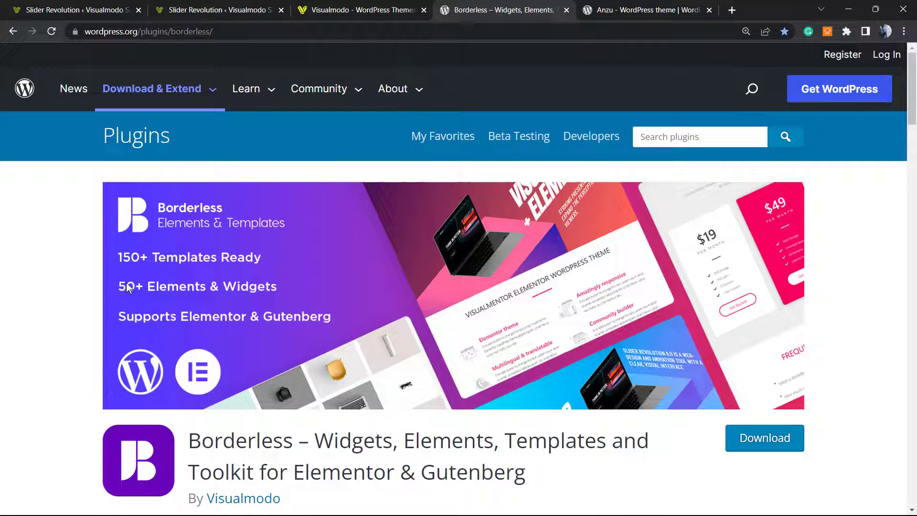
scroll(113, 279, "down", 2)
scroll(190, 177, "up", 2)
left_click(217, 8)
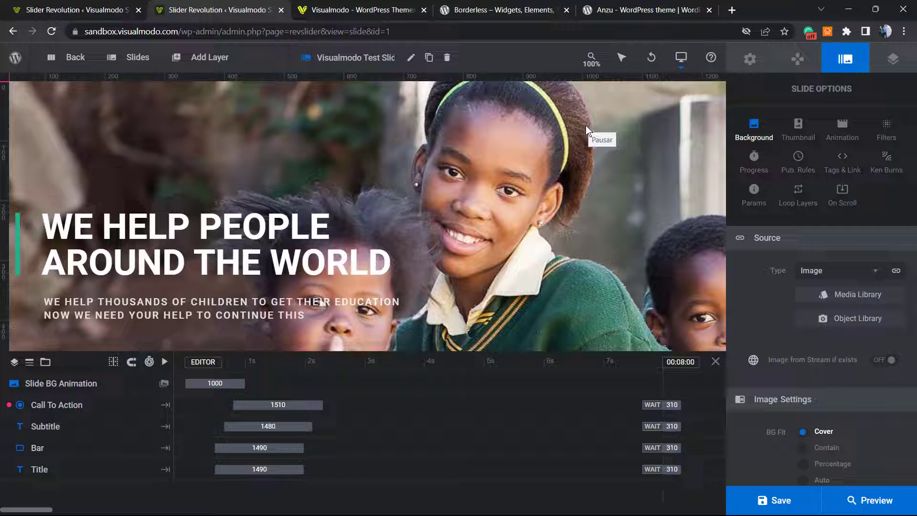
left_click(492, 6)
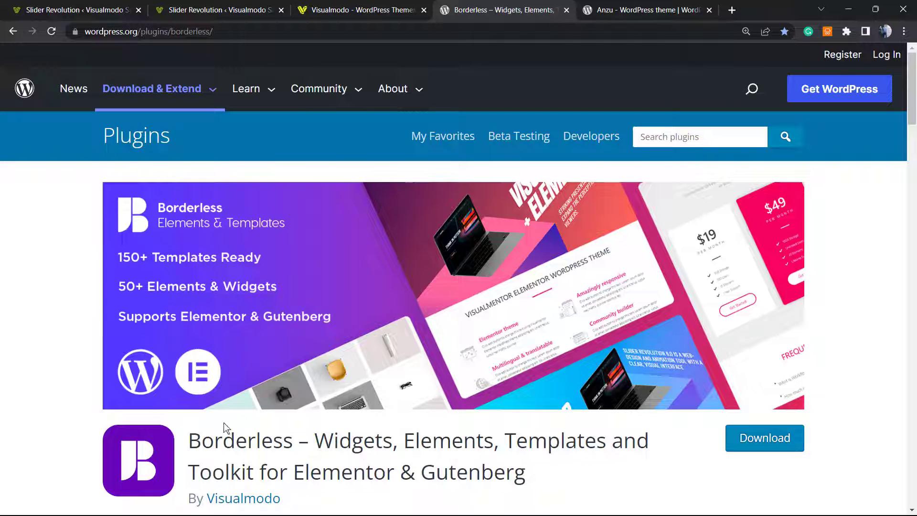
Highlight the Borderless plugin name, clear the highlight, then move to the Anzu theme tab
double_click(239, 441)
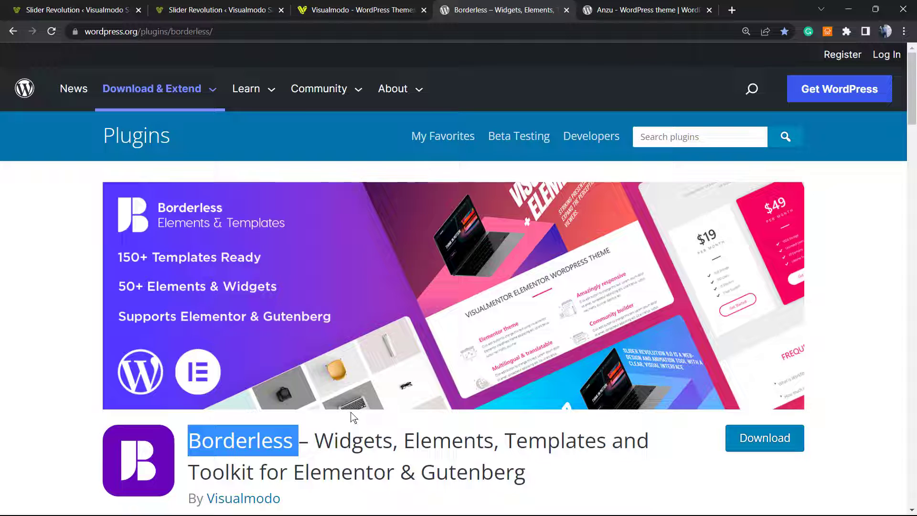
scroll(340, 423, "down", 1)
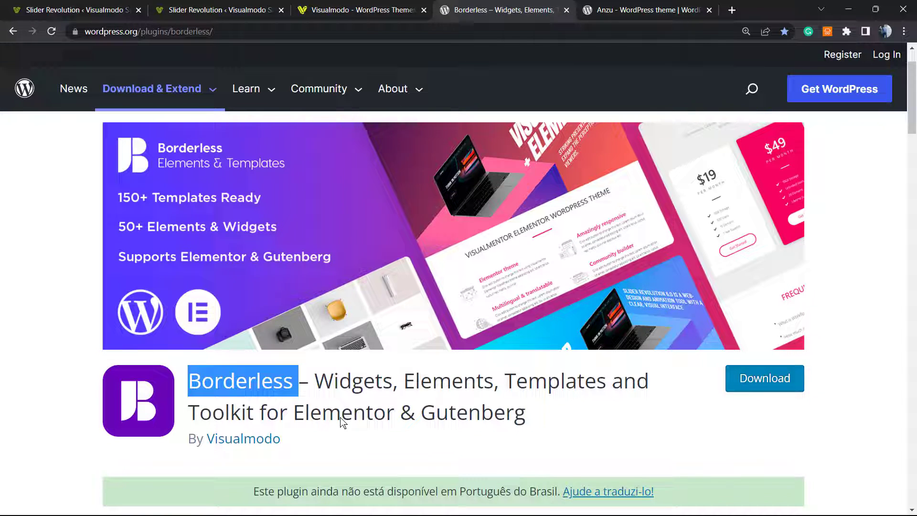
scroll(317, 366, "up", 1)
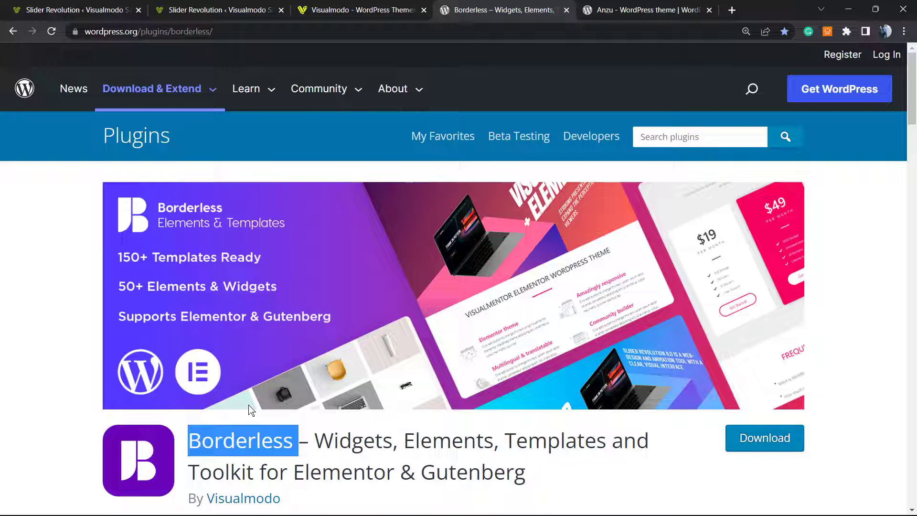
scroll(287, 382, "down", 3)
scroll(364, 334, "up", 3)
left_click(233, 436)
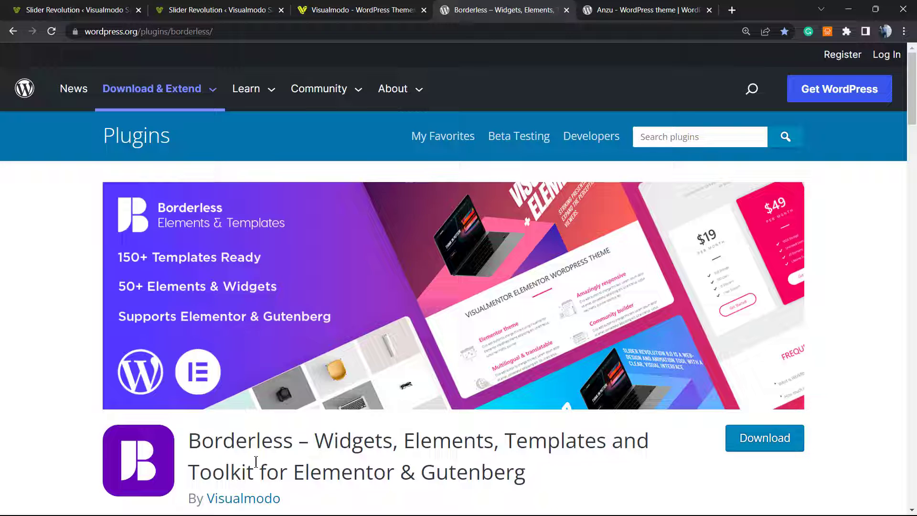
key("ctrl+Tab")
Highlight the Anzu theme name, clear the highlight, then highlight Anzu again
double_click(146, 308)
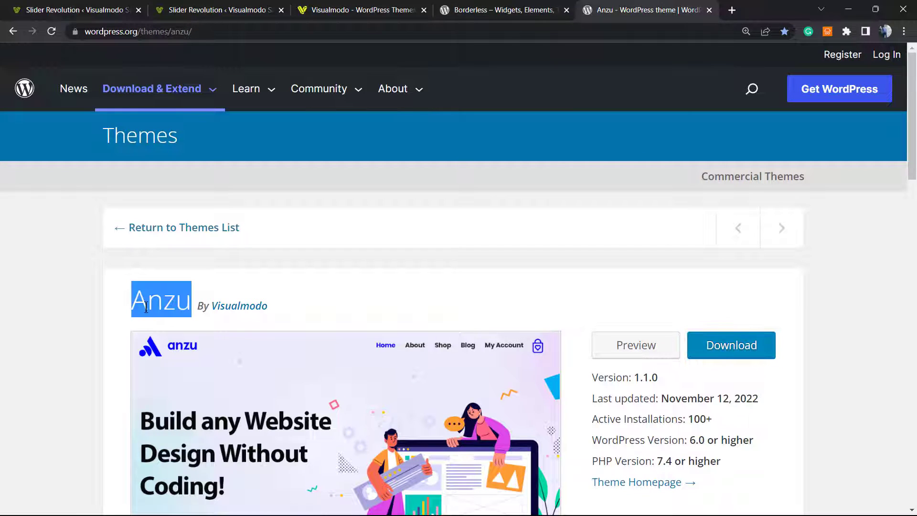
left_click(298, 272)
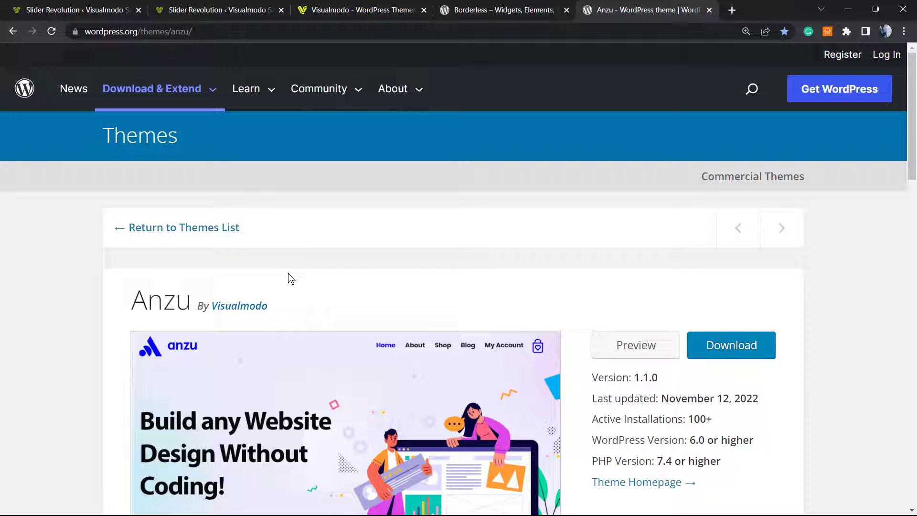
double_click(148, 292)
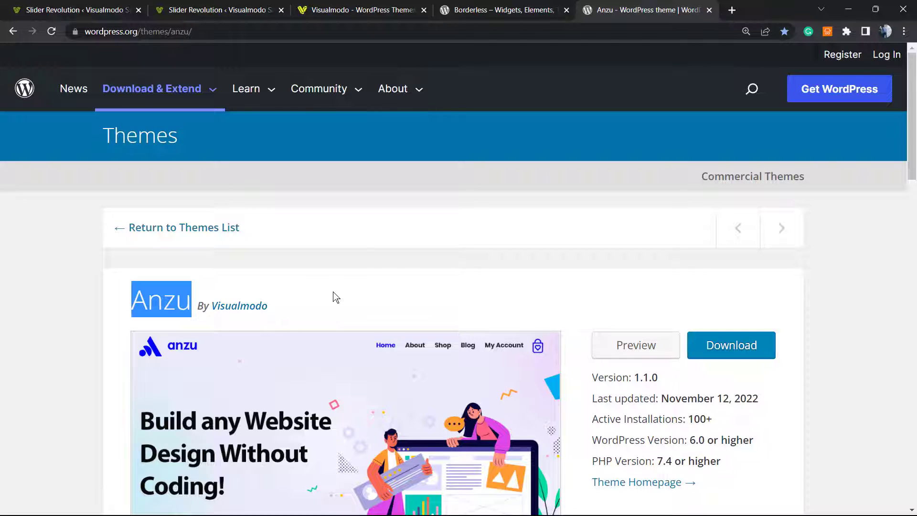
Browse the starter template cards in the Visualmodo Templates Library
left_click(356, 10)
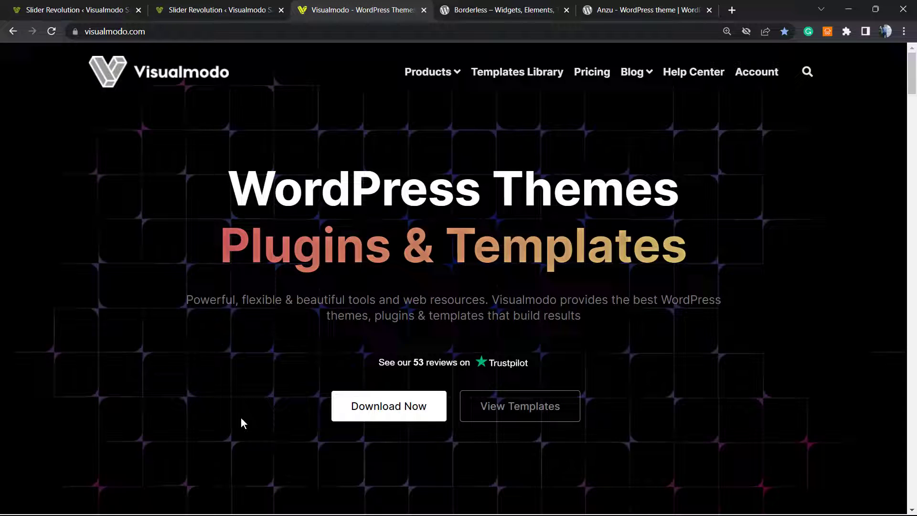
left_click(536, 73)
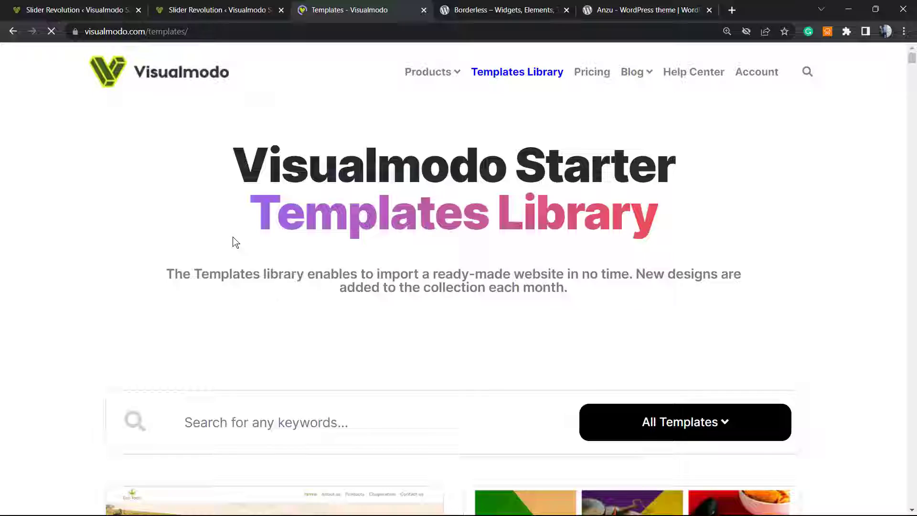
scroll(232, 239, "down", 7)
scroll(227, 245, "down", 14)
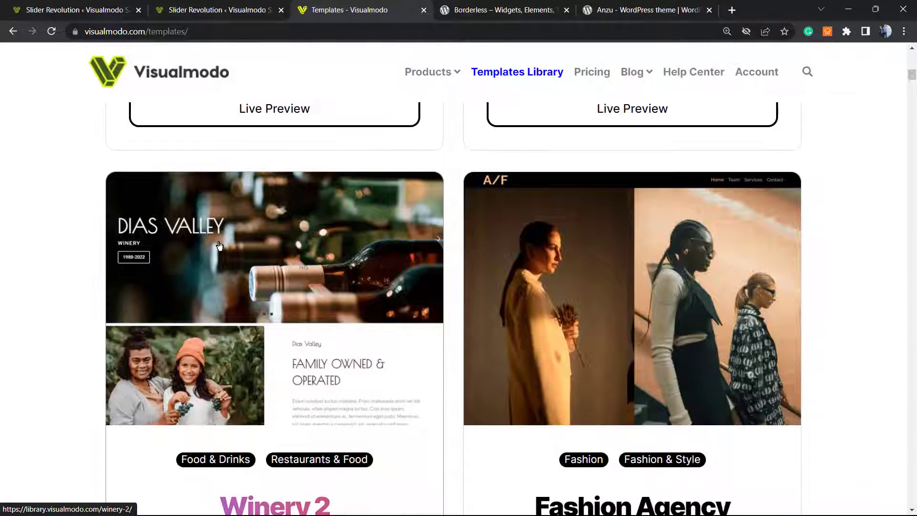
scroll(219, 246, "down", 20)
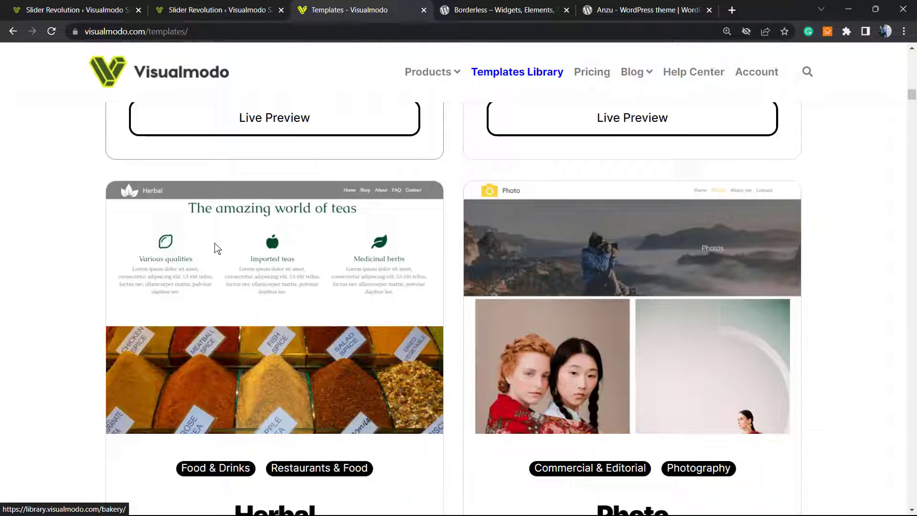
scroll(216, 247, "down", 20)
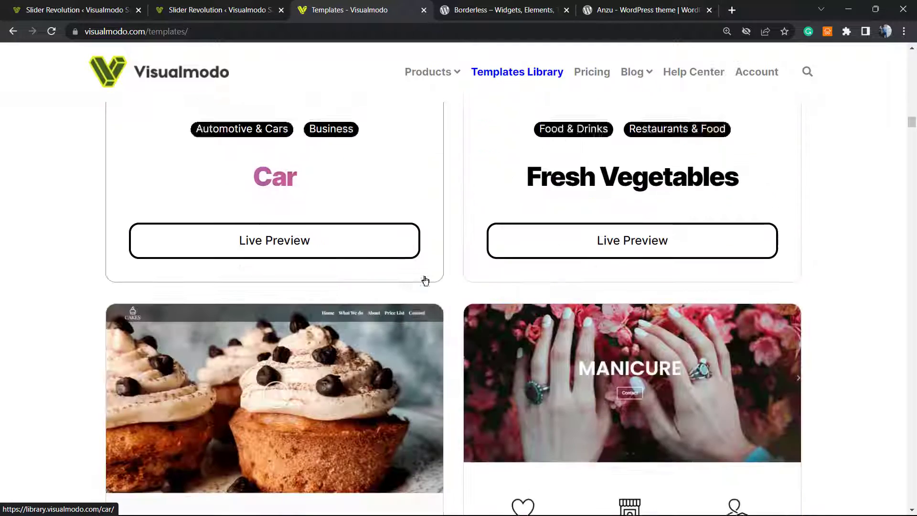
scroll(468, 280, "down", 12)
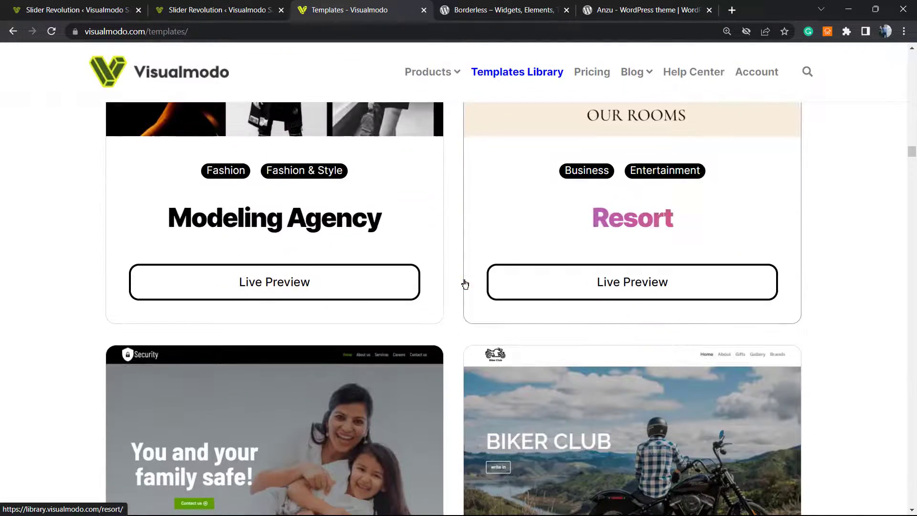
scroll(457, 282, "down", 4)
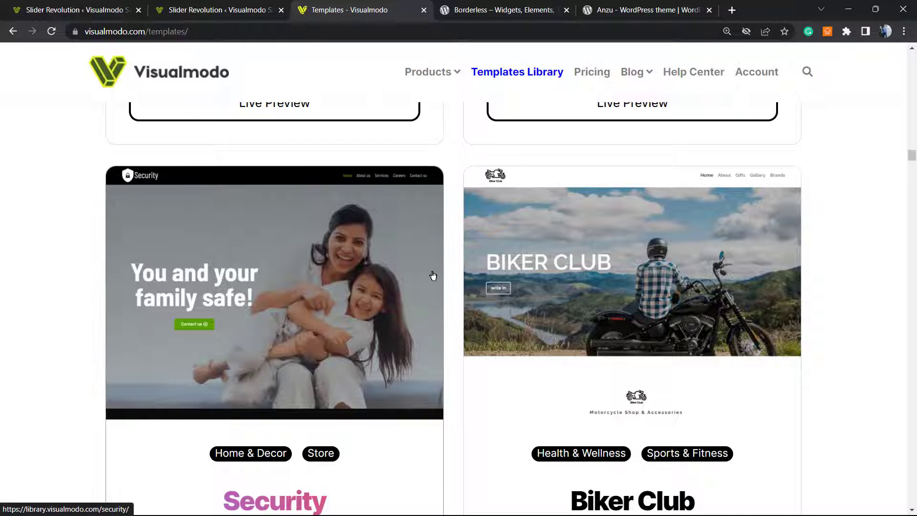
Open the Visualmodo Pricing page, 'Find The Right Plan For You', with the 25% Bundle discount
scroll(458, 244, "down", 2)
scroll(474, 225, "down", 8)
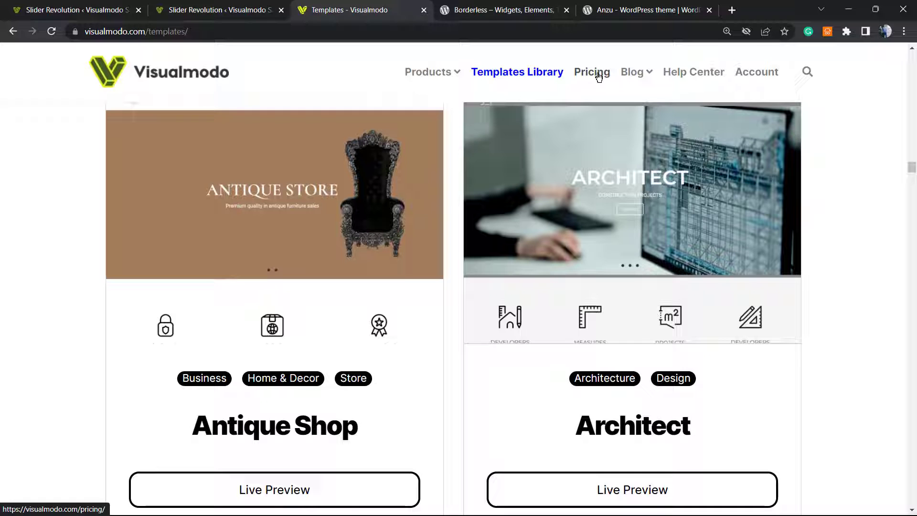
left_click(595, 73)
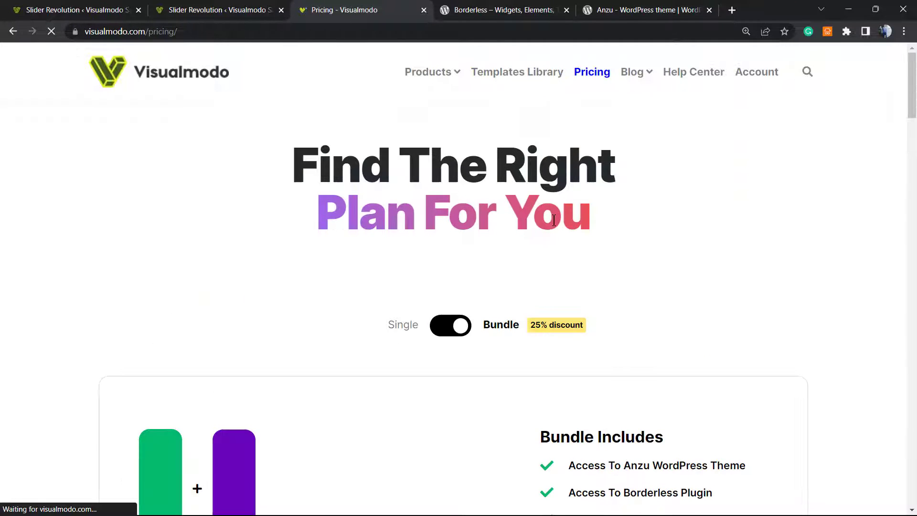